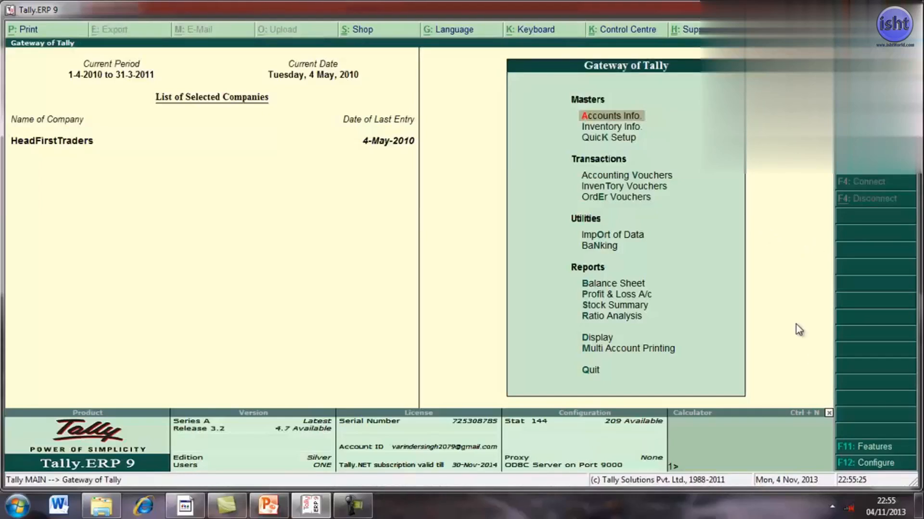
Enable Maintain Budgets and Controls in the company's accounting features and accept the change
{"action": "left_click", "coordinate": [858, 443]}
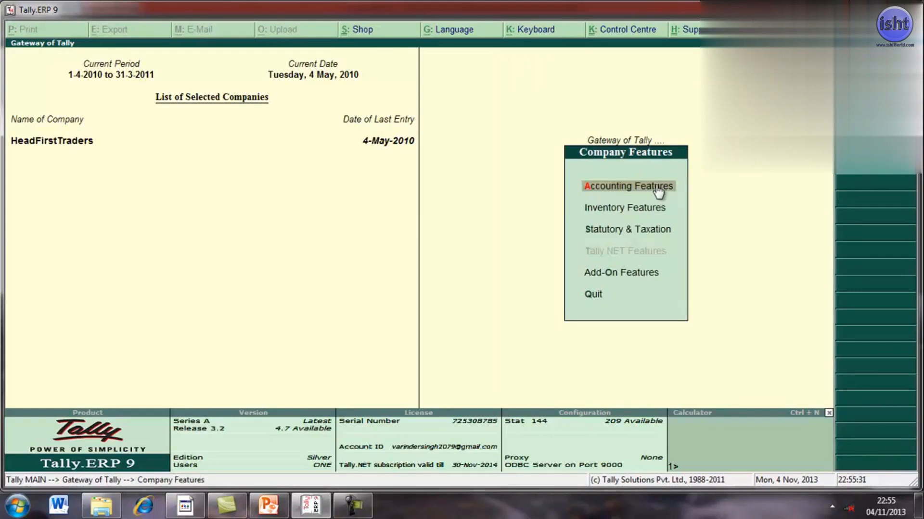
{"action": "left_click", "coordinate": [604, 188]}
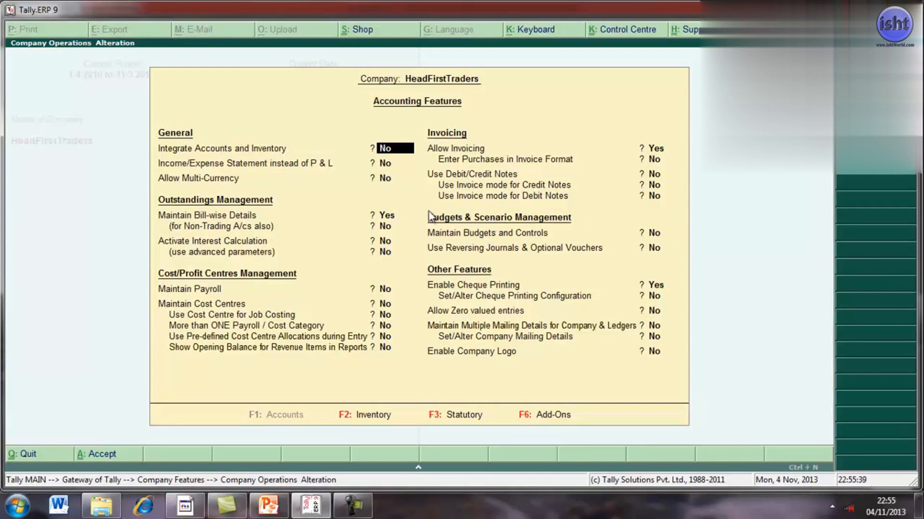
{"action": "left_click", "coordinate": [656, 235]}
{"action": "type", "text": "yes"}
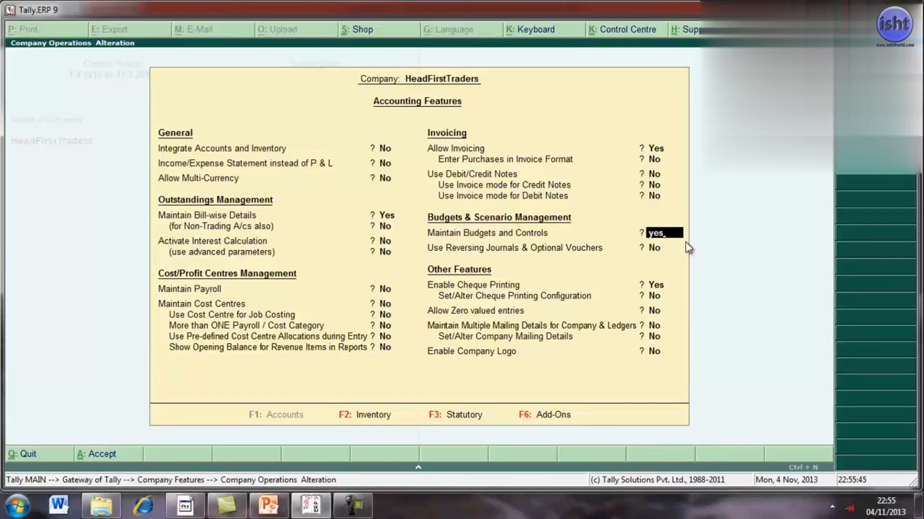
{"action": "key", "text": "Return"}
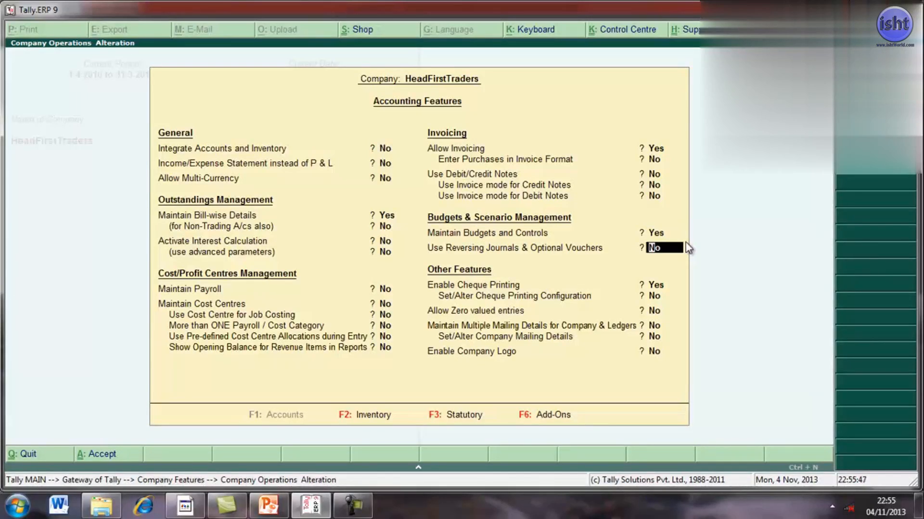
{"action": "key", "text": "Return"}
{"action": "key", "text": "Return"}
{"action": "key", "text": "Return"}
{"action": "key", "text": "Return"}
{"action": "key", "text": "Return"}
{"action": "key", "text": "Return"}
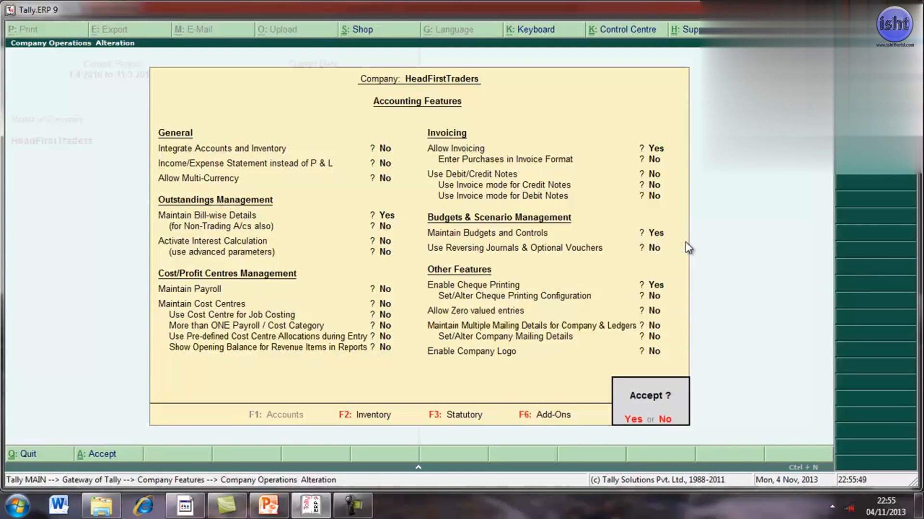
{"action": "key", "text": "Return"}
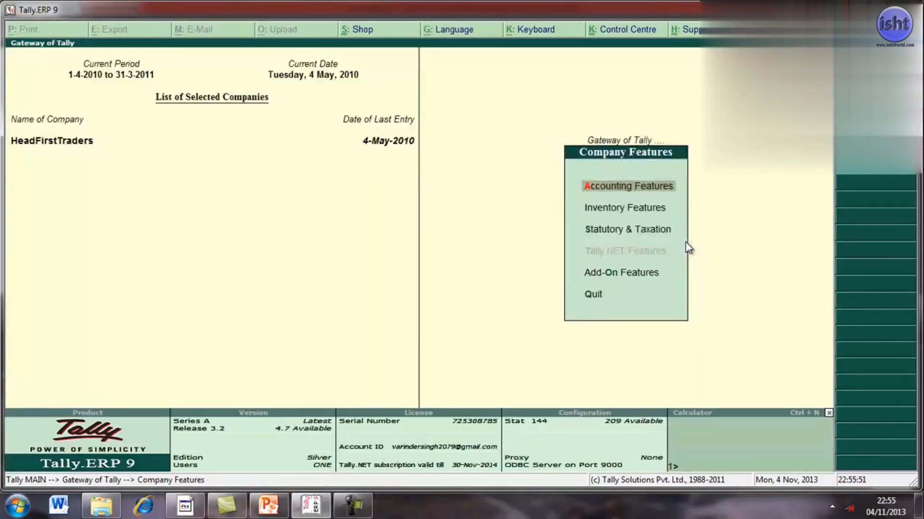
{"action": "key", "text": "Escape"}
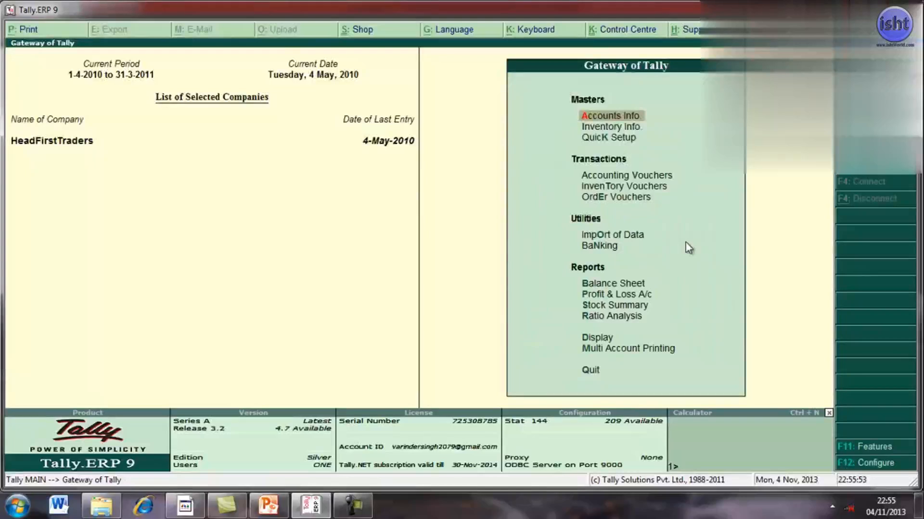
Create a new budget named First Qr Budget under Primary
{"action": "key", "text": "Return"}
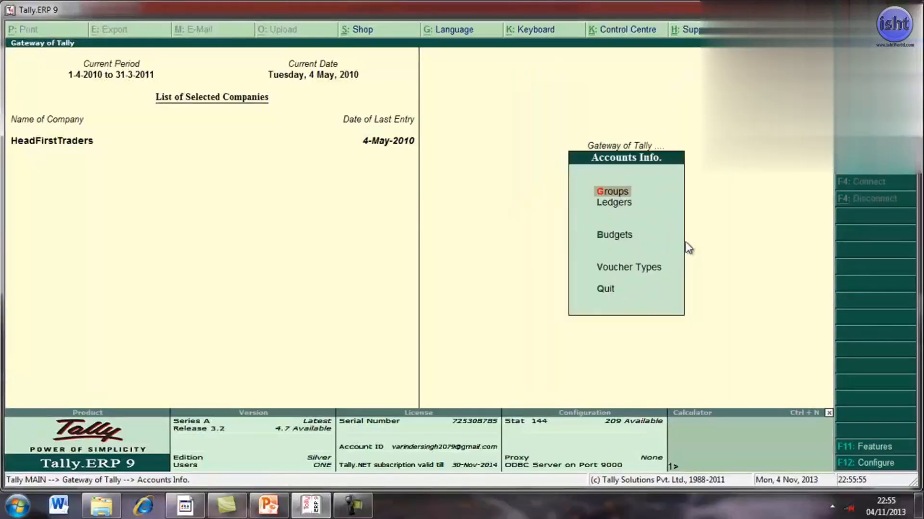
{"action": "key", "text": "Down"}
{"action": "key", "text": "Down"}
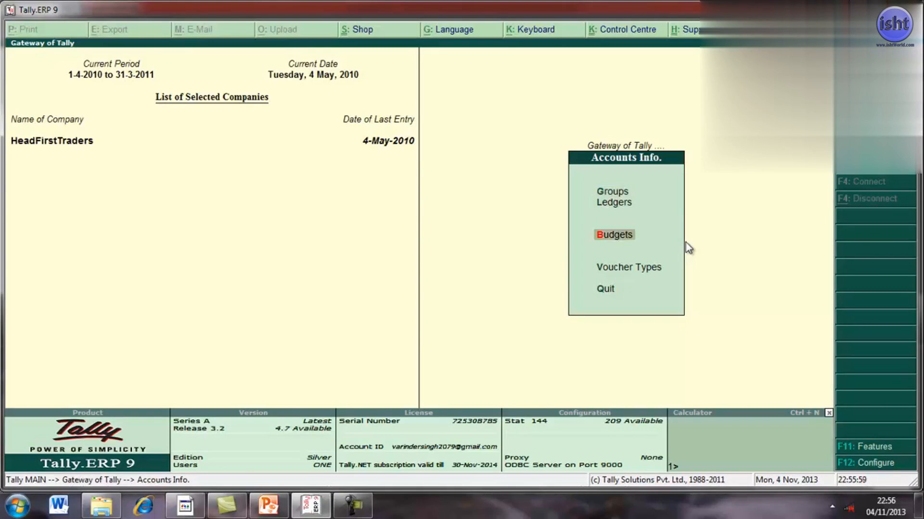
{"action": "key", "text": "Return"}
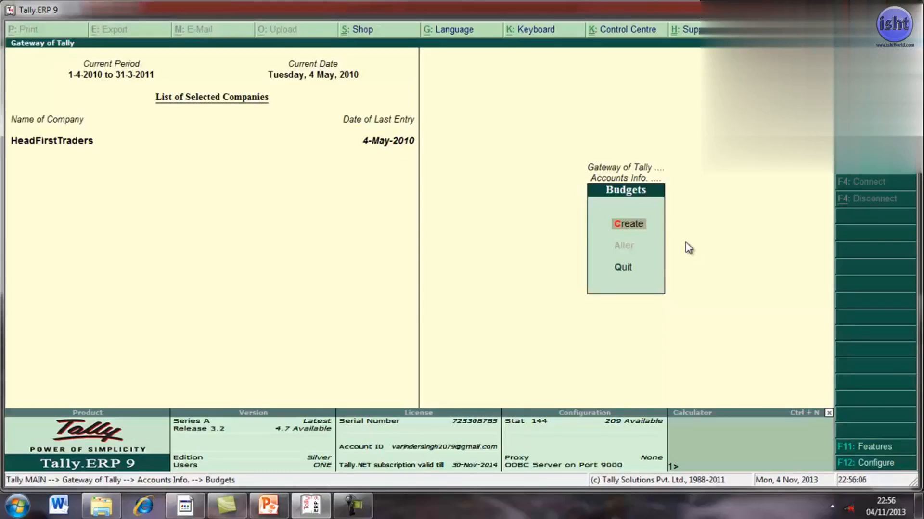
{"action": "key", "text": "Return"}
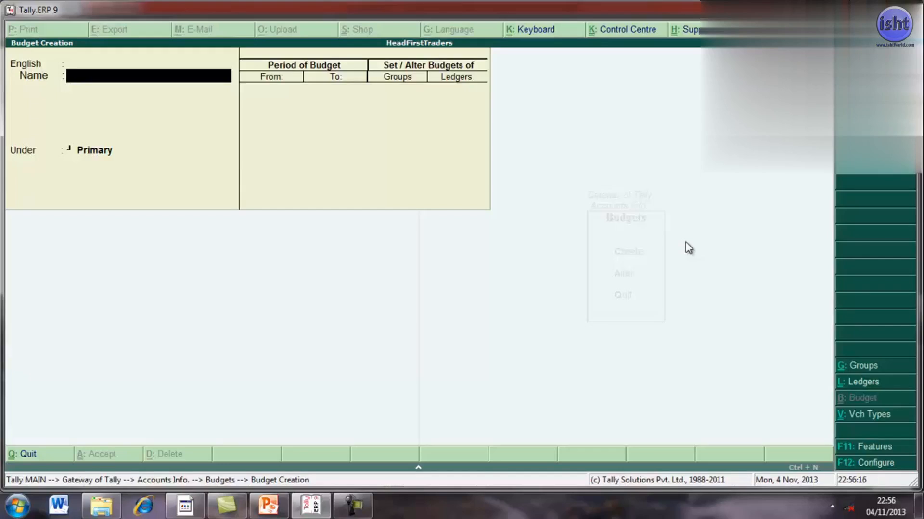
{"action": "type", "text": "First Qr Bu"}
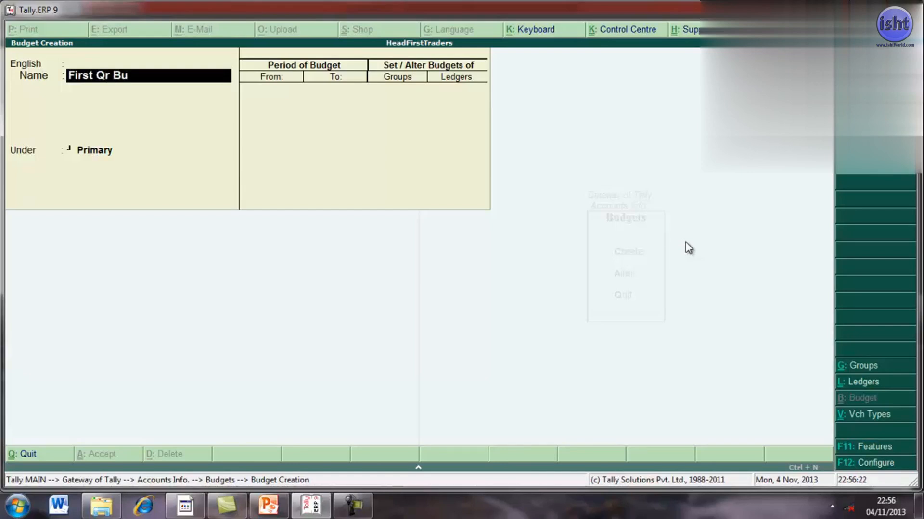
{"action": "type", "text": "dget"}
{"action": "key", "text": "Return"}
{"action": "key", "text": "Return"}
{"action": "key", "text": "Return"}
{"action": "key", "text": "Return"}
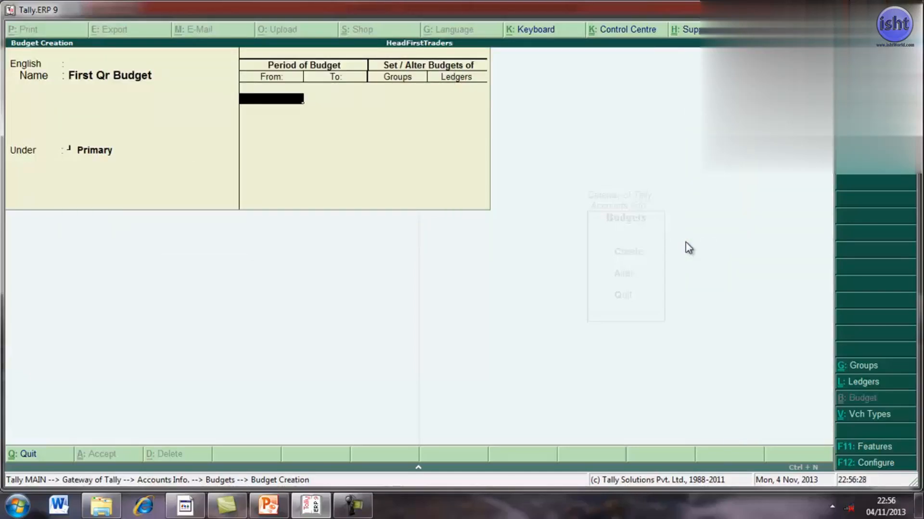
Set the budget period from 1-4-2010 to 30-6-2010 and choose to set budgets for ledgers but not groups
{"action": "type", "text": "1-4-2010"}
{"action": "key", "text": "Return"}
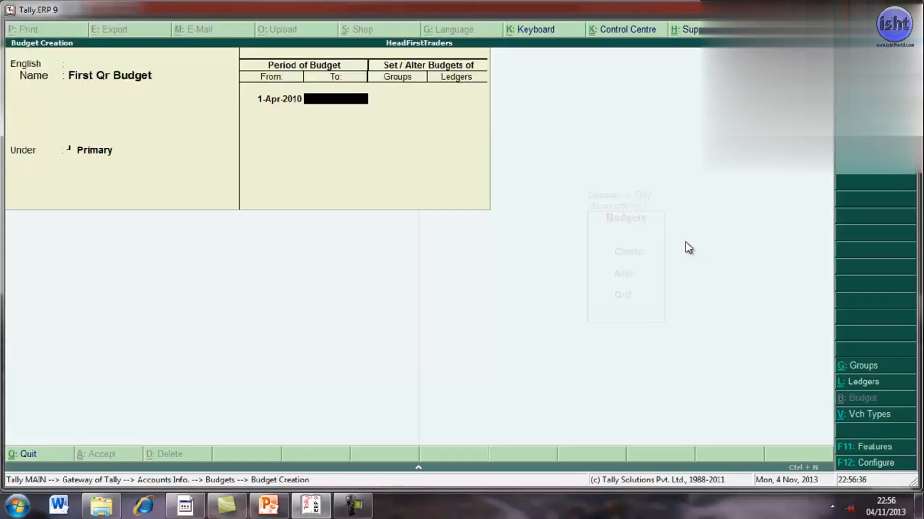
{"action": "type", "text": "30-6-2010"}
{"action": "key", "text": "Return"}
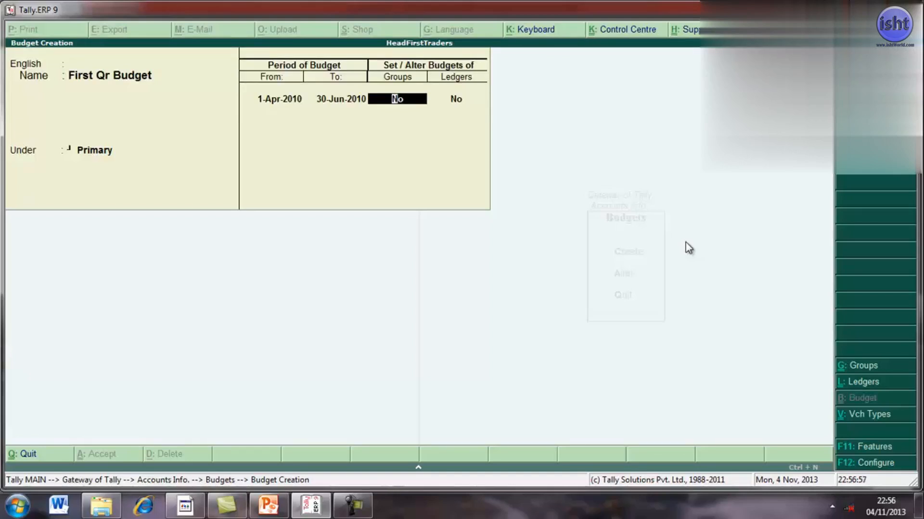
{"action": "key", "text": "Return"}
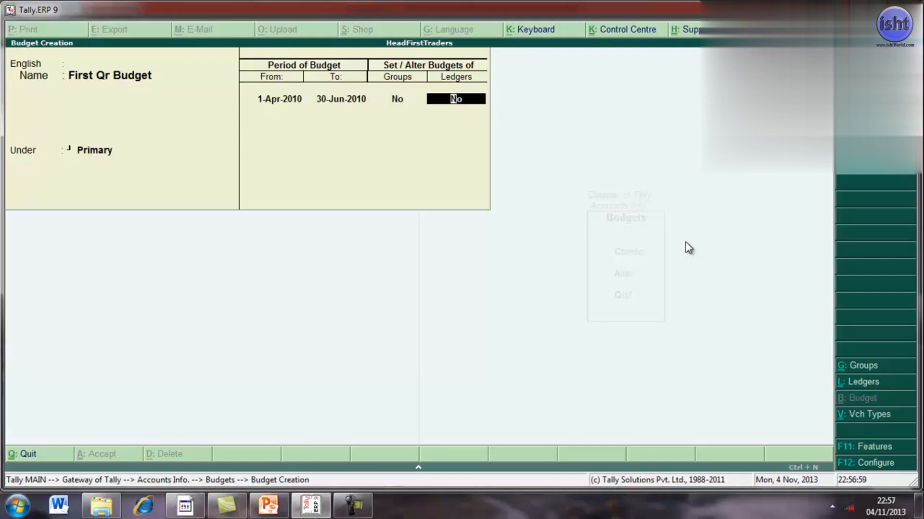
{"action": "type", "text": "yes"}
{"action": "key", "text": "Return"}
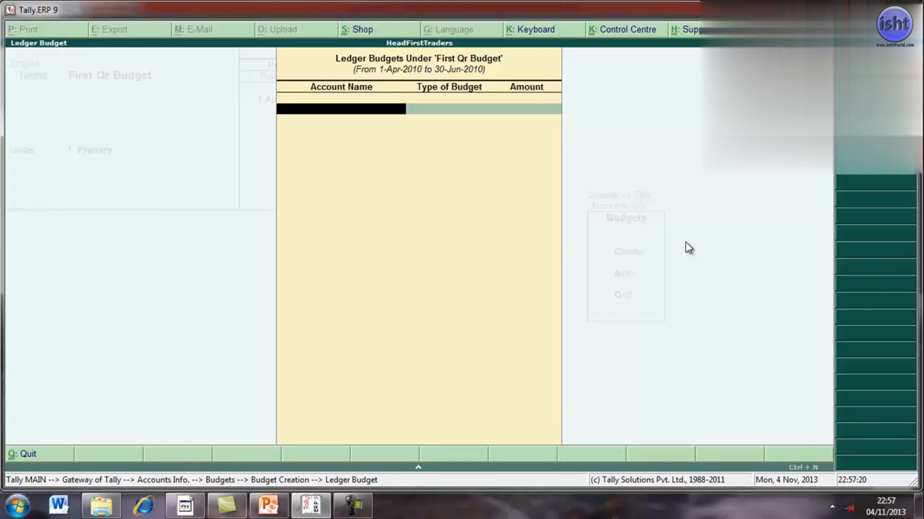
Add a ledger budget for Telephone Exp on closing balance with an amount of 1200
{"action": "type", "text": "T"}
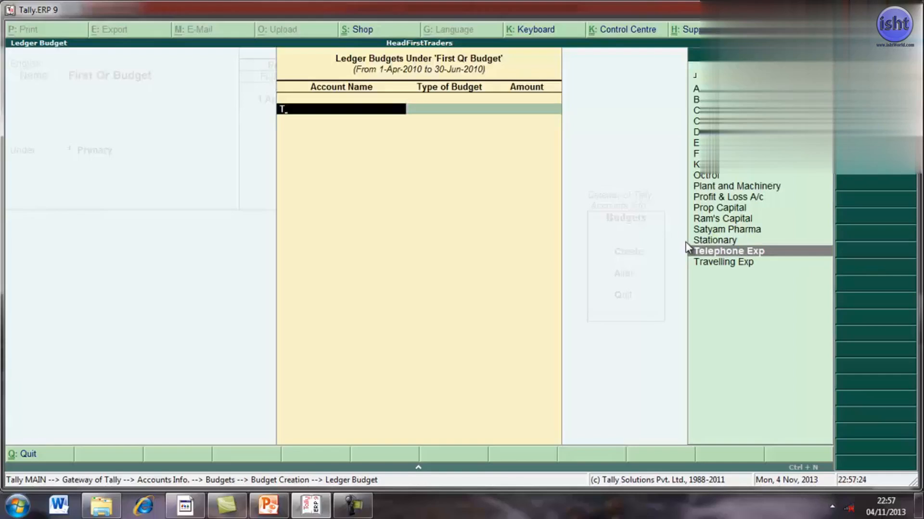
{"action": "key", "text": "Return"}
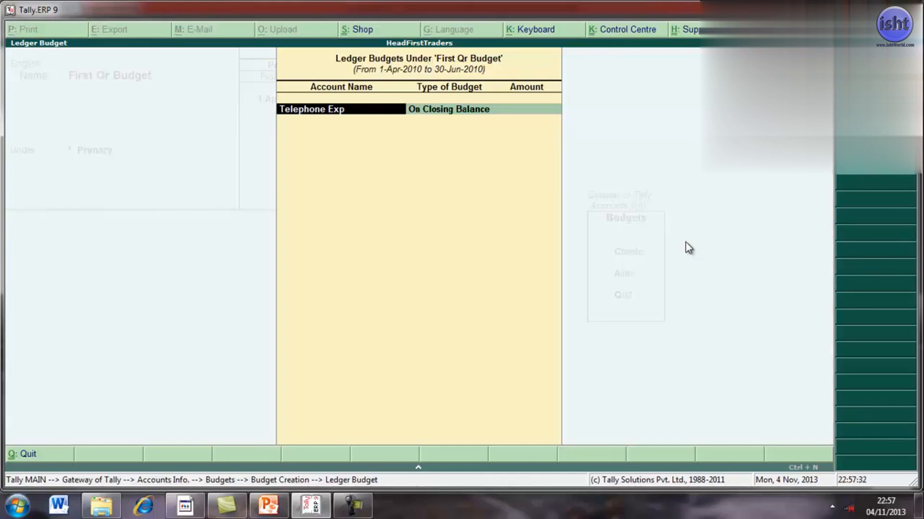
{"action": "key", "text": "Return"}
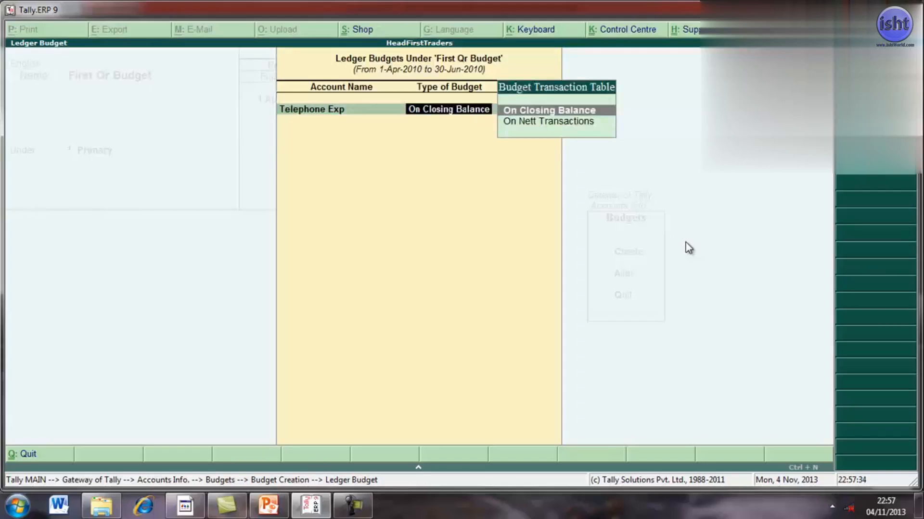
{"action": "key", "text": "Return"}
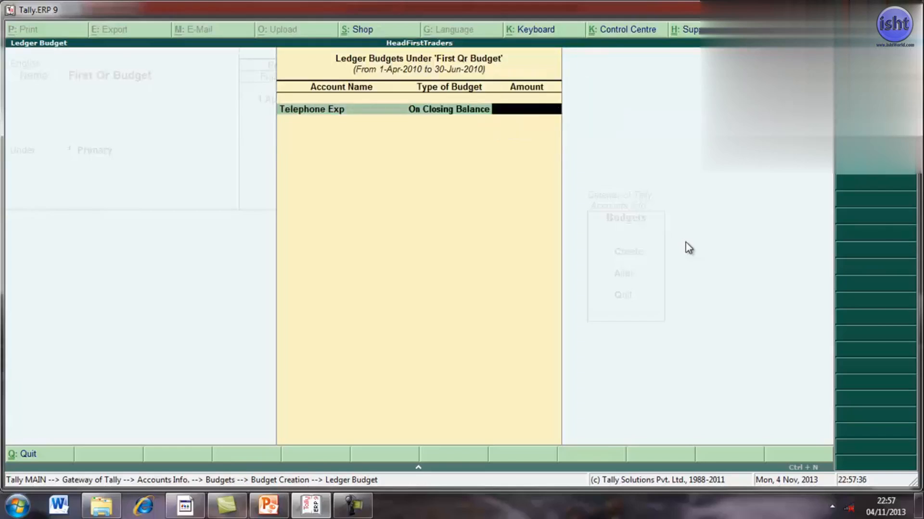
{"action": "type", "text": "1200"}
{"action": "key", "text": "Return"}
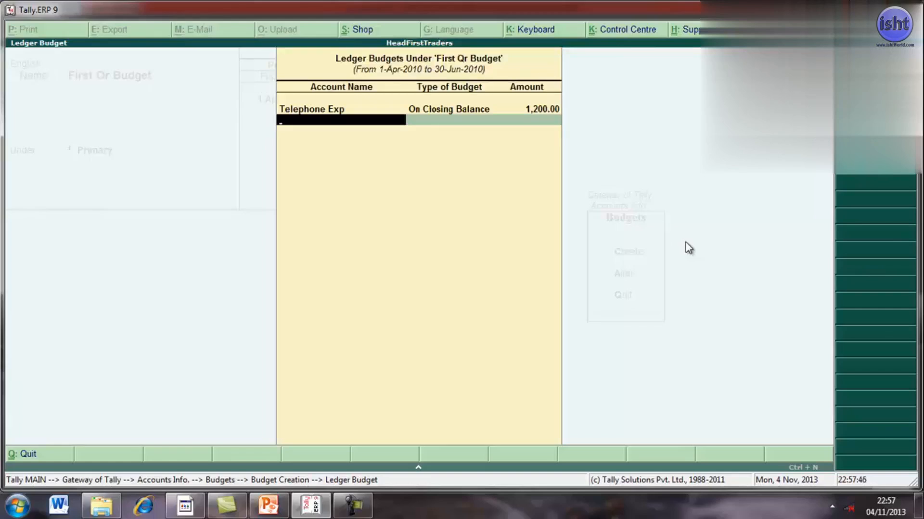
{"action": "type", "text": "A"}
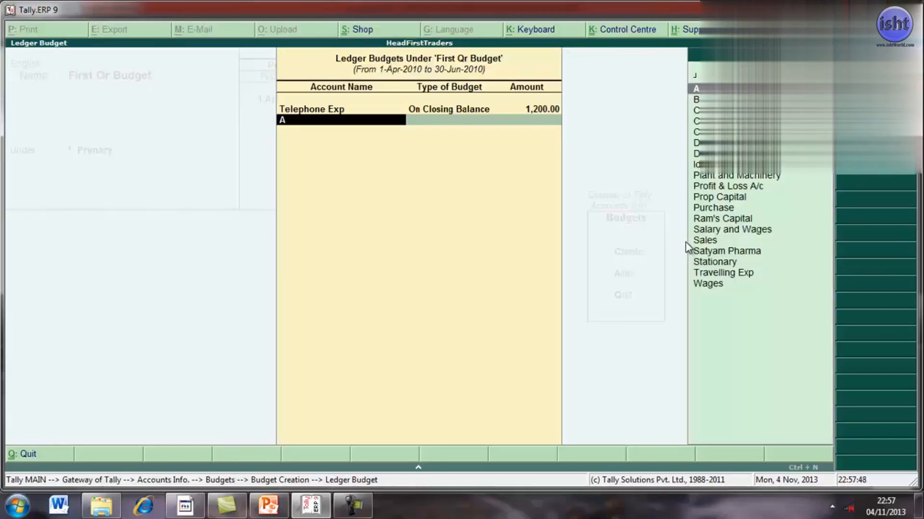
{"action": "type", "text": "s"}
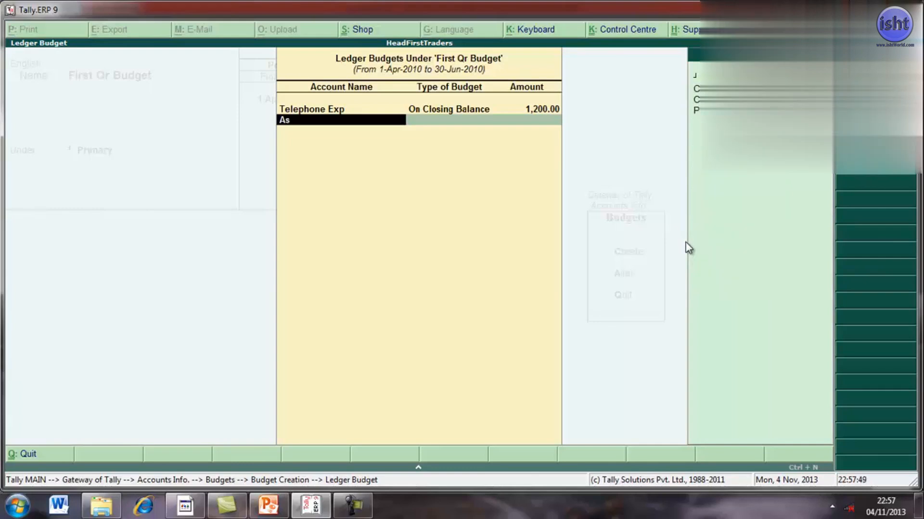
{"action": "key", "text": "BackSpace"}
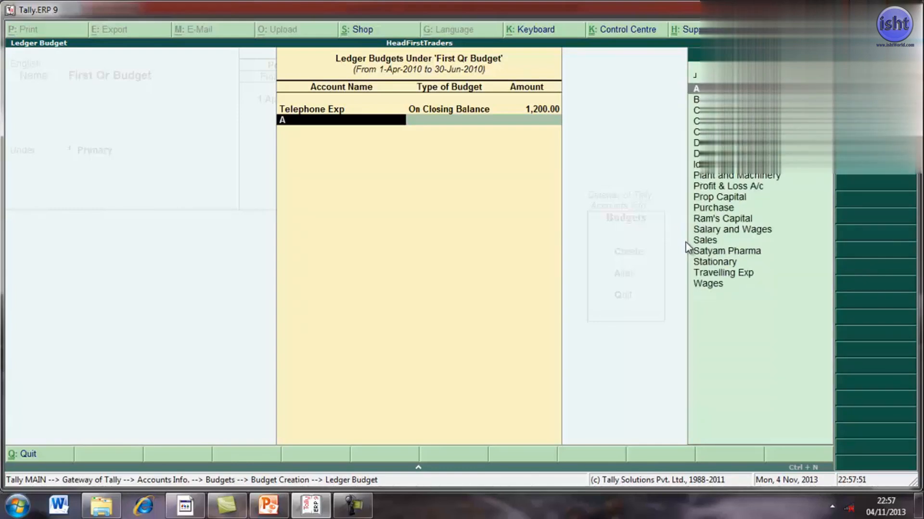
{"action": "key", "text": "BackSpace"}
{"action": "key", "text": "BackSpace"}
{"action": "key", "text": "Return"}
Add a ledger budget for Salary and Wages on closing balance with an amount of 1800
{"action": "type", "text": "S"}
{"action": "key", "text": "Up"}
{"action": "key", "text": "Up"}
{"action": "key", "text": "Up"}
{"action": "key", "text": "Return"}
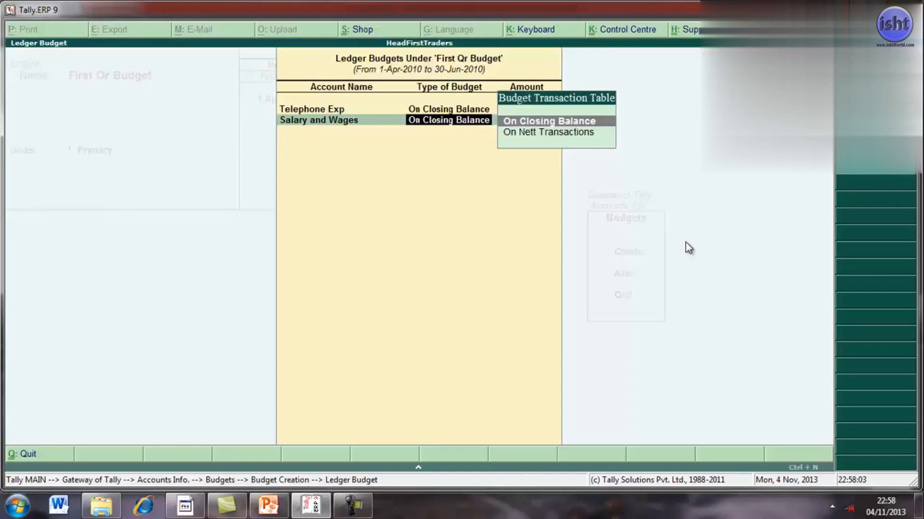
{"action": "key", "text": "Return"}
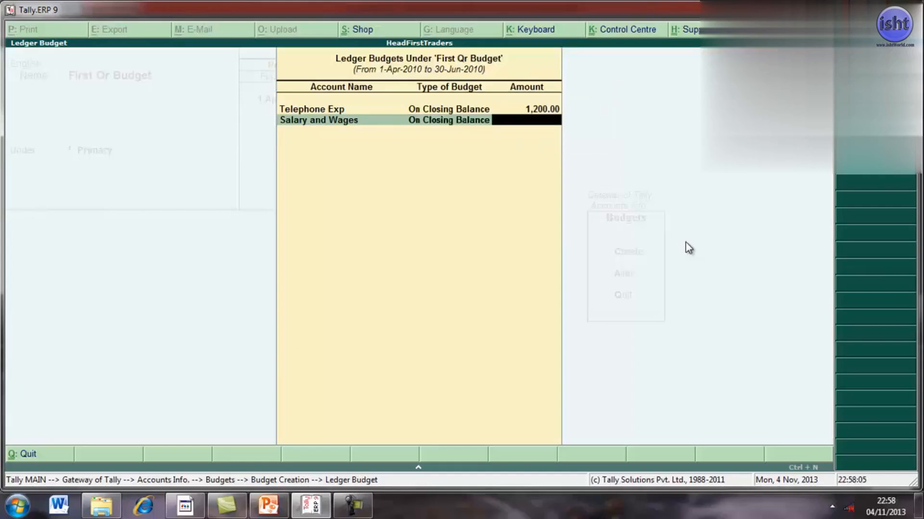
{"action": "type", "text": "1800"}
{"action": "key", "text": "Return"}
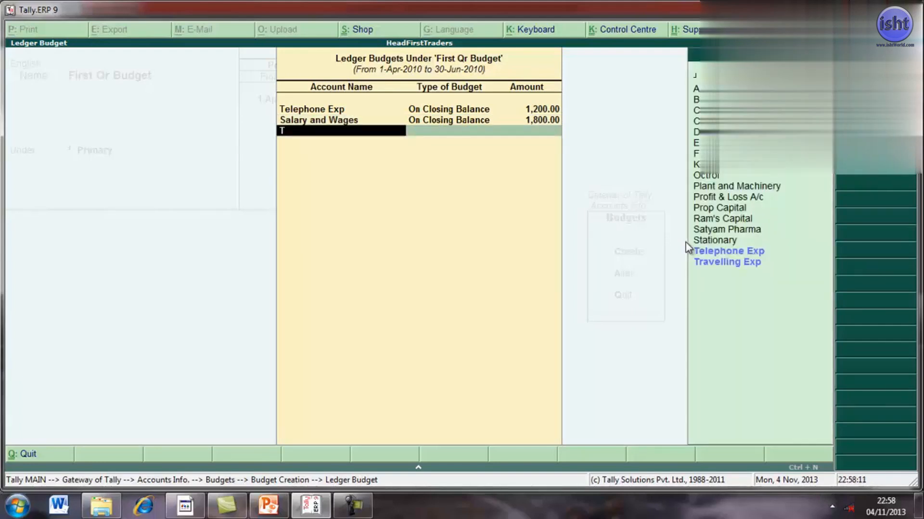
Add a ledger budget for Travelling Exp on closing balance with an amount of 2500
{"action": "type", "text": "Tr"}
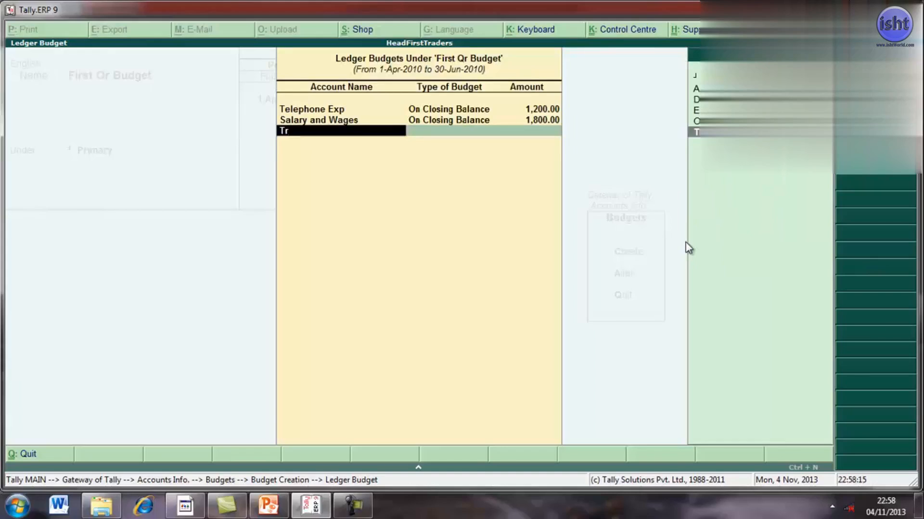
{"action": "key", "text": "Return"}
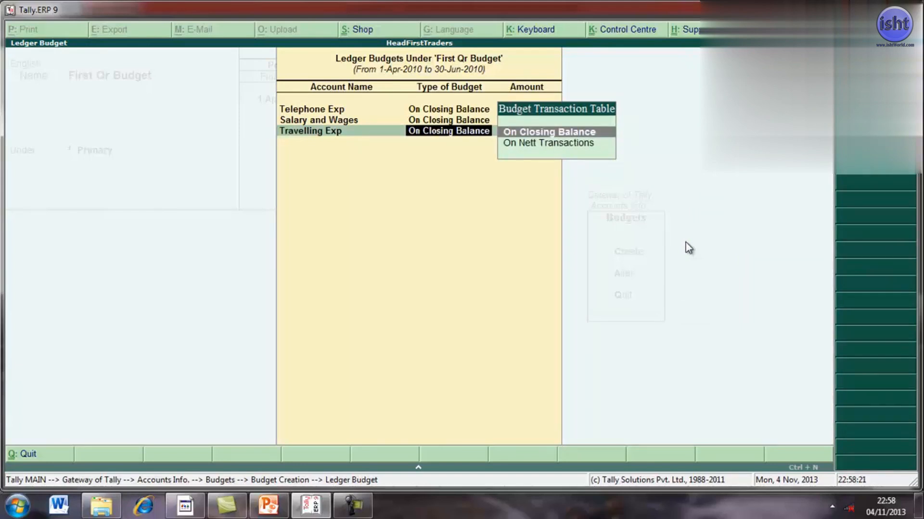
{"action": "key", "text": "Return"}
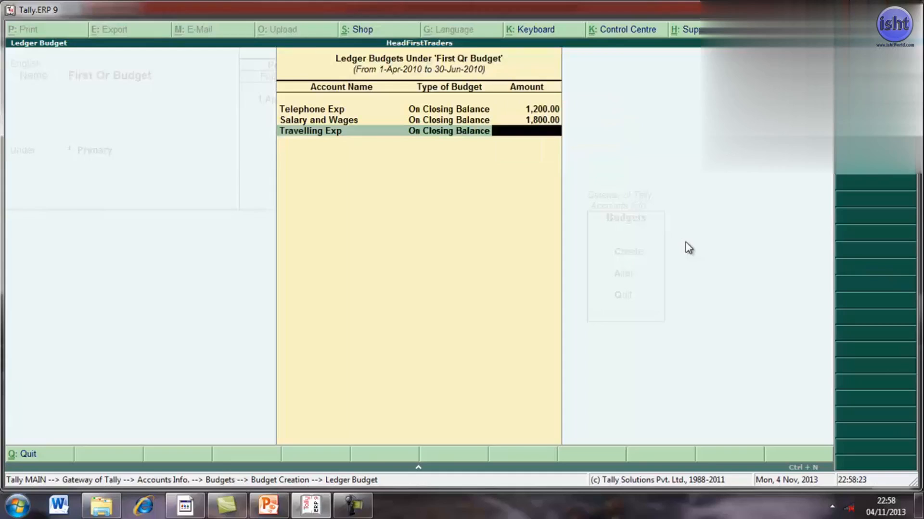
{"action": "type", "text": "2500"}
{"action": "key", "text": "Return"}
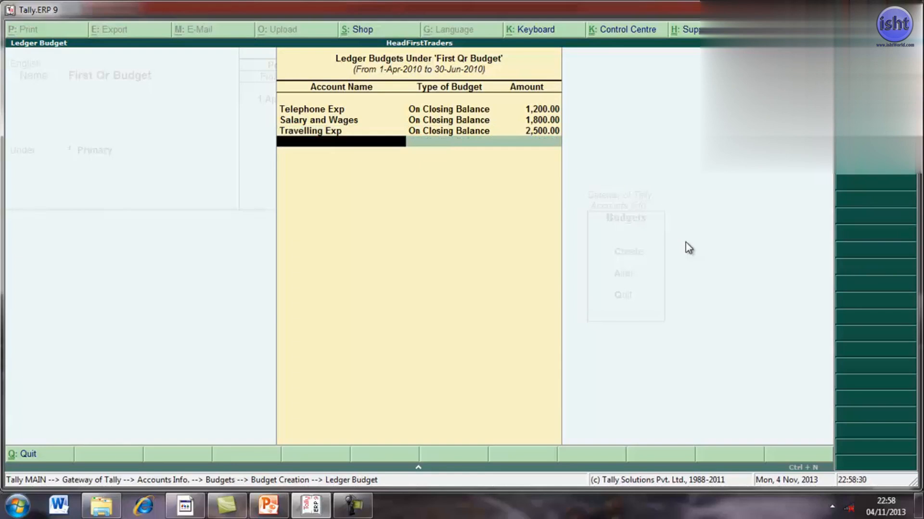
Add a ledger budget for Electricity Exp on closing balance with an amount of 2000
{"action": "type", "text": "E"}
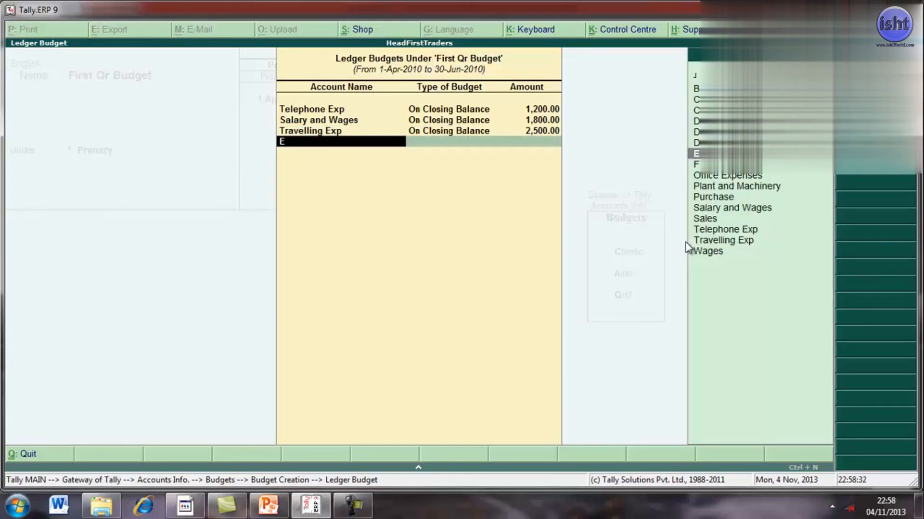
{"action": "type", "text": "l"}
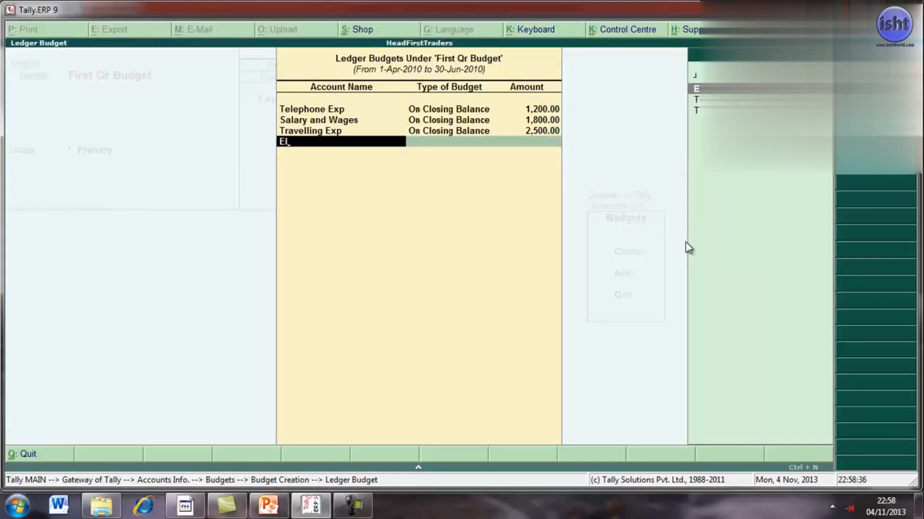
{"action": "key", "text": "Return"}
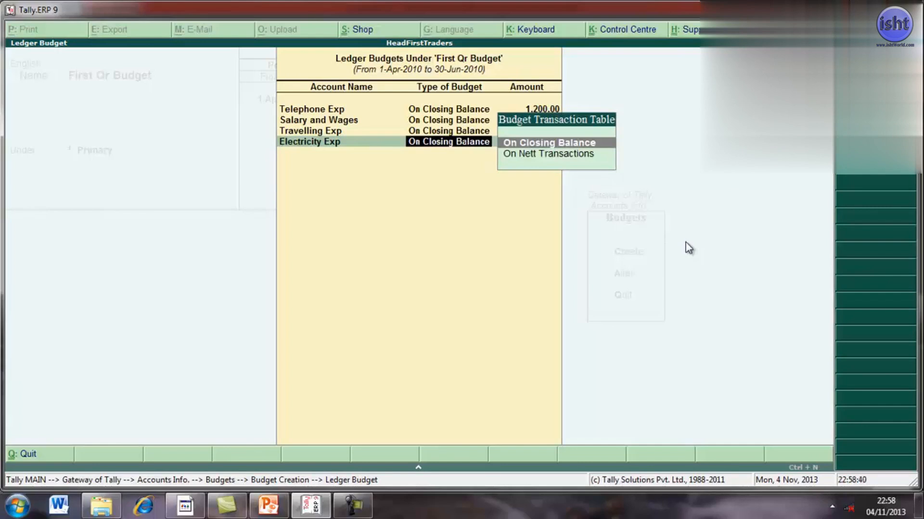
{"action": "key", "text": "Return"}
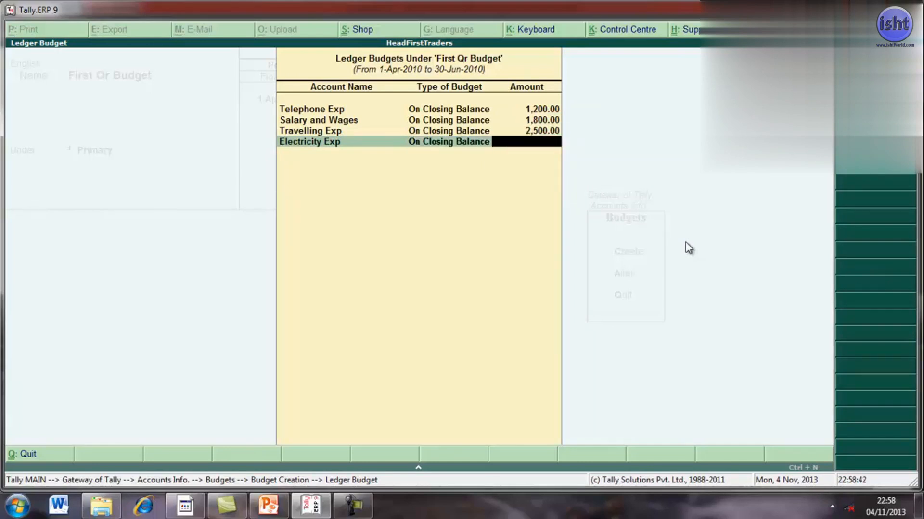
{"action": "type", "text": "000"}
{"action": "key", "text": "Return"}
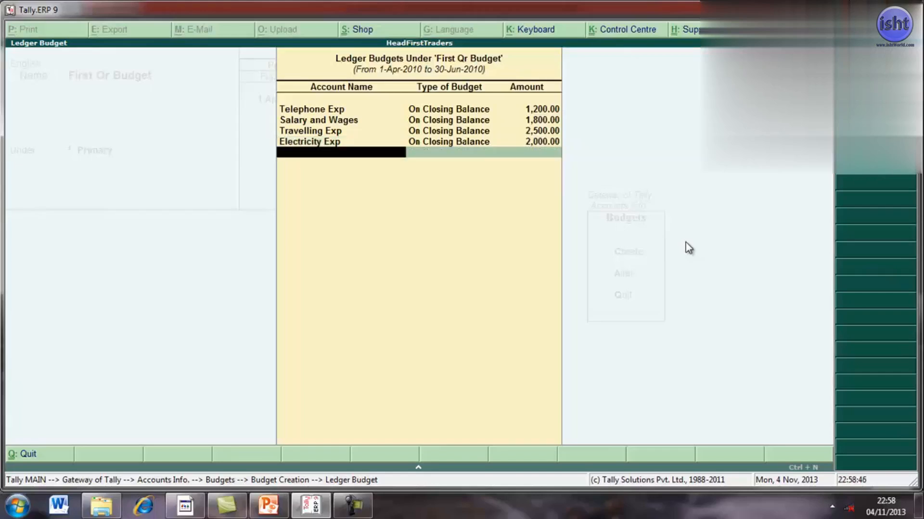
Finish the ledger list, accept First Qr Budget and return to the Gateway of Tally
{"action": "key", "text": "Return"}
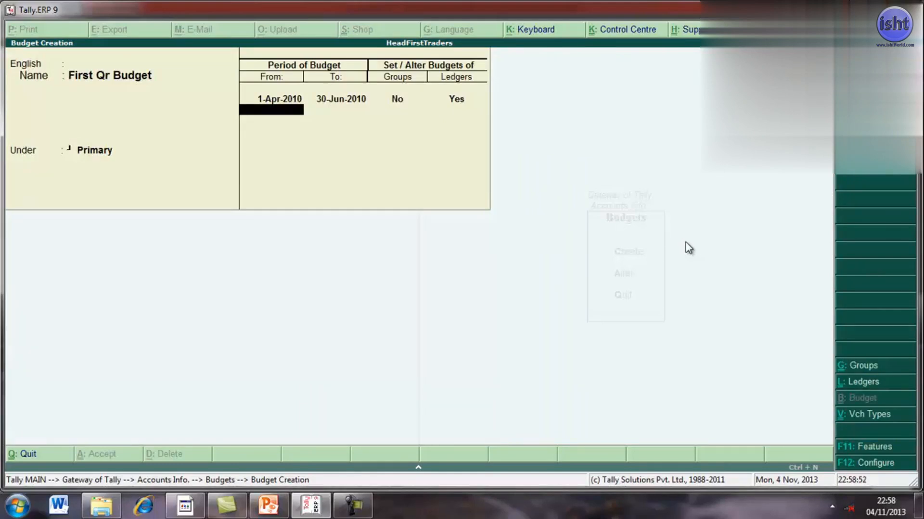
{"action": "key", "text": "Return"}
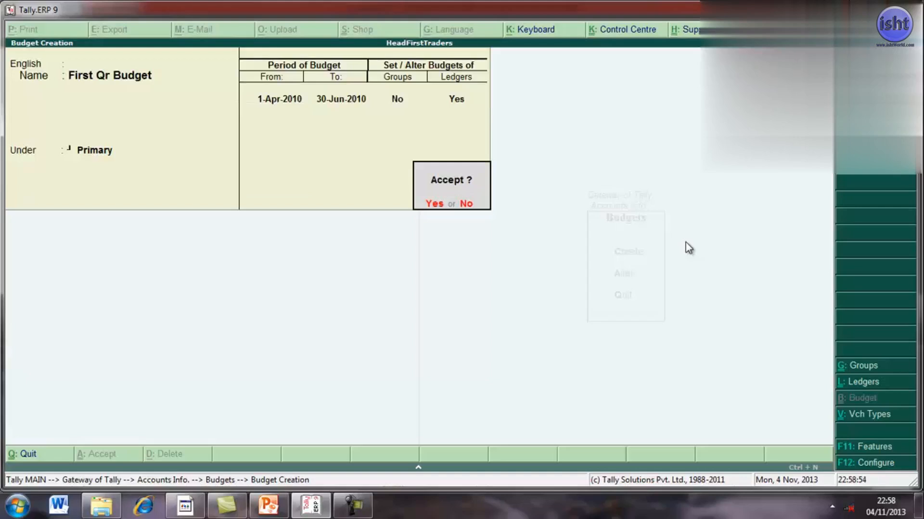
{"action": "key", "text": "Return"}
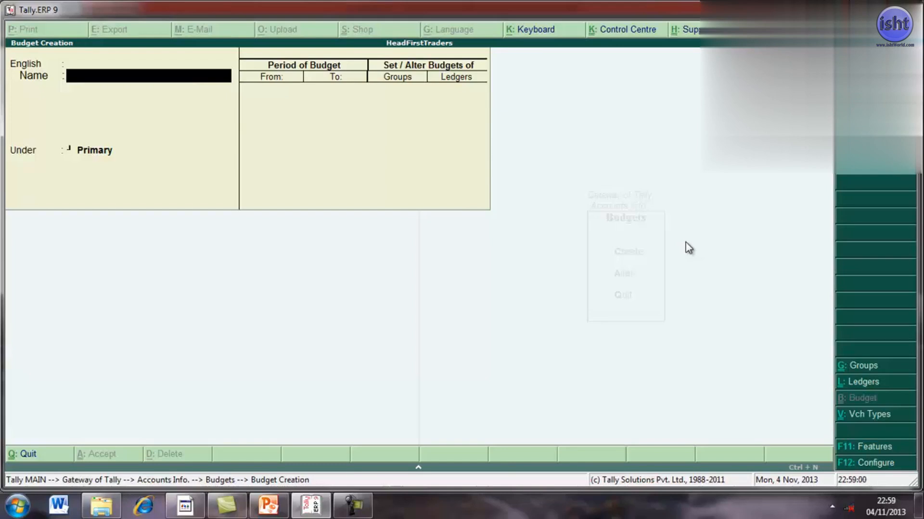
{"action": "key", "text": "Escape"}
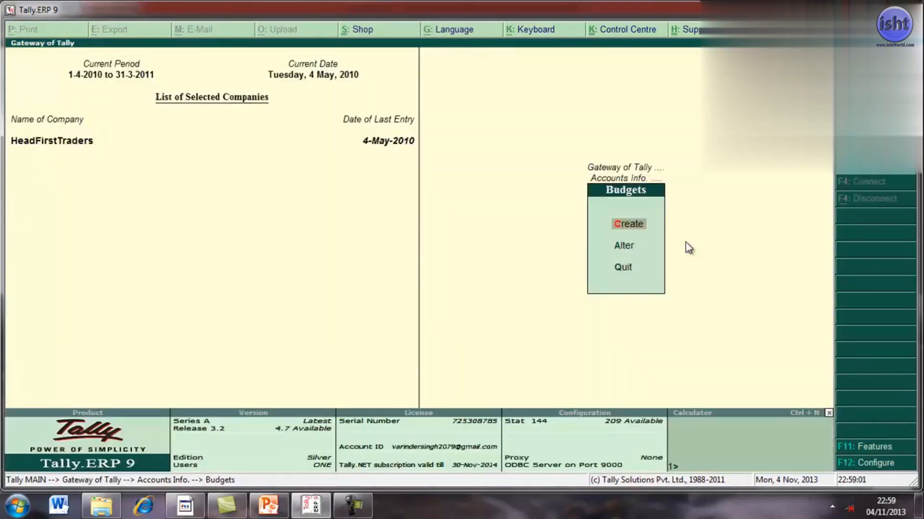
{"action": "key", "text": "Escape"}
{"action": "key", "text": "Escape"}
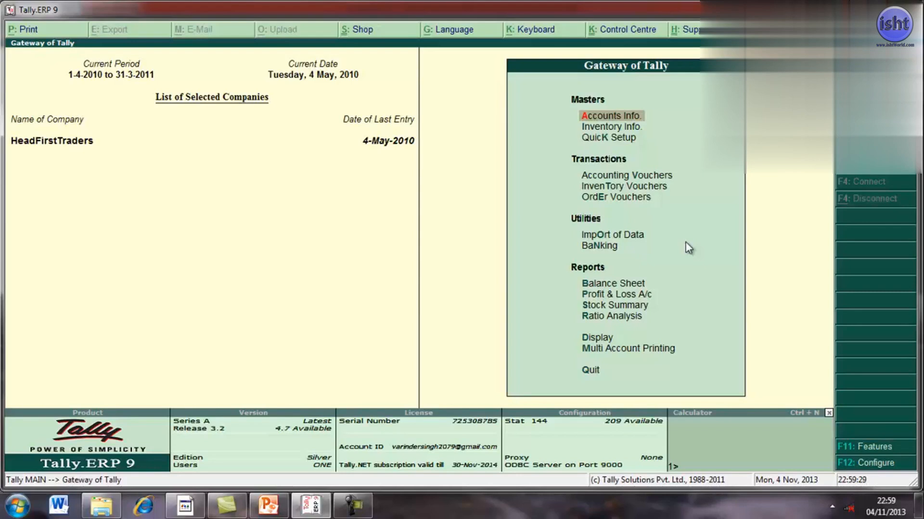
Display the Trial Balance of HeadFirstTraders
{"action": "key", "text": "Down"}
{"action": "key", "text": "Down"}
{"action": "key", "text": "Down"}
{"action": "key", "text": "Down"}
{"action": "key", "text": "Down"}
{"action": "key", "text": "Down"}
{"action": "key", "text": "Down"}
{"action": "key", "text": "Down"}
{"action": "key", "text": "Down"}
{"action": "key", "text": "Down"}
{"action": "key", "text": "Down"}
{"action": "key", "text": "Down"}
{"action": "key", "text": "Return"}
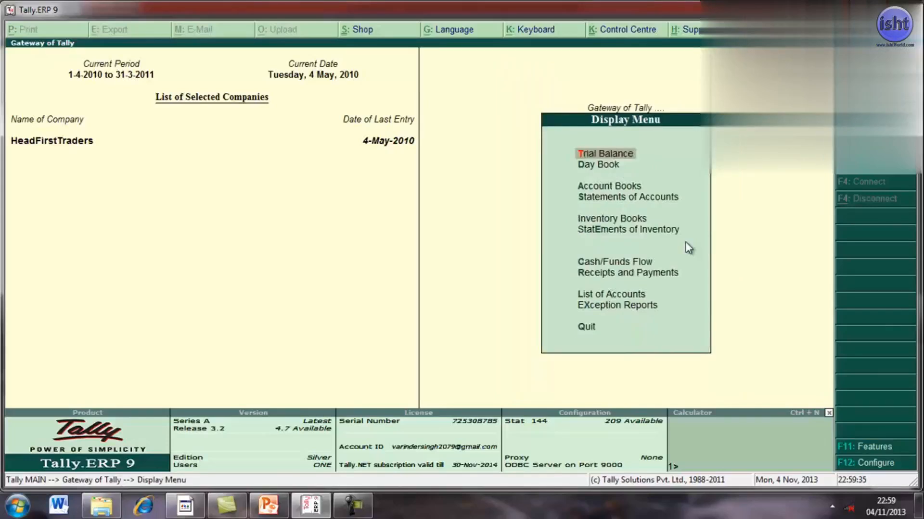
{"action": "key", "text": "Return"}
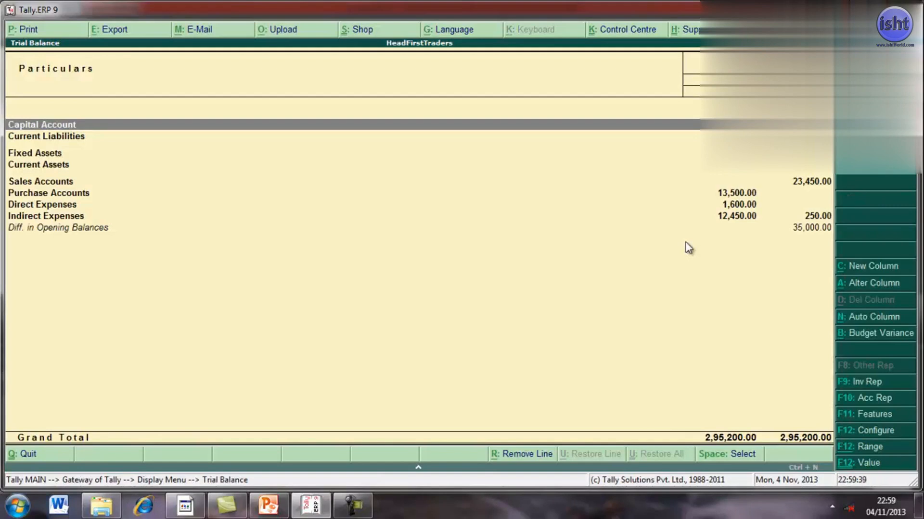
Drill down into the Indirect Expenses group to show its ledger summary
{"action": "key", "text": "Down"}
{"action": "key", "text": "Down"}
{"action": "key", "text": "Down"}
{"action": "key", "text": "Down"}
{"action": "key", "text": "Down"}
{"action": "key", "text": "Down"}
{"action": "key", "text": "Down"}
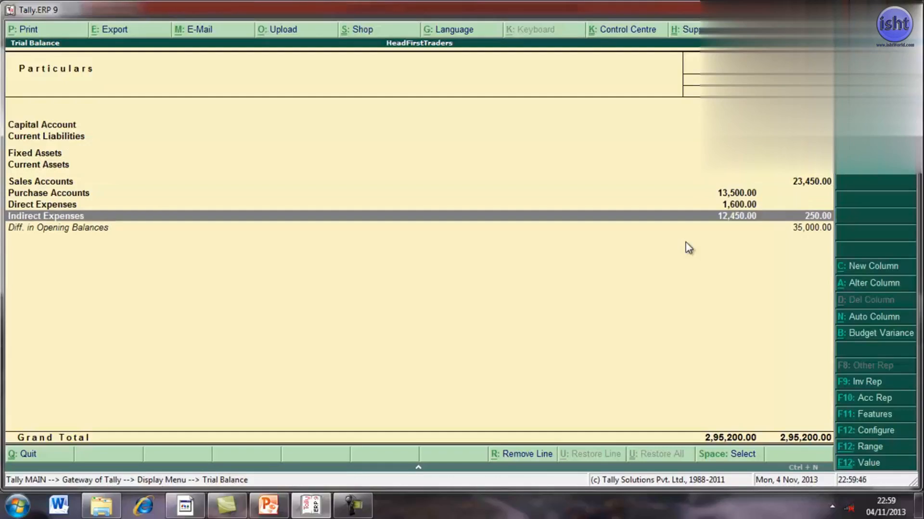
{"action": "key", "text": "Return"}
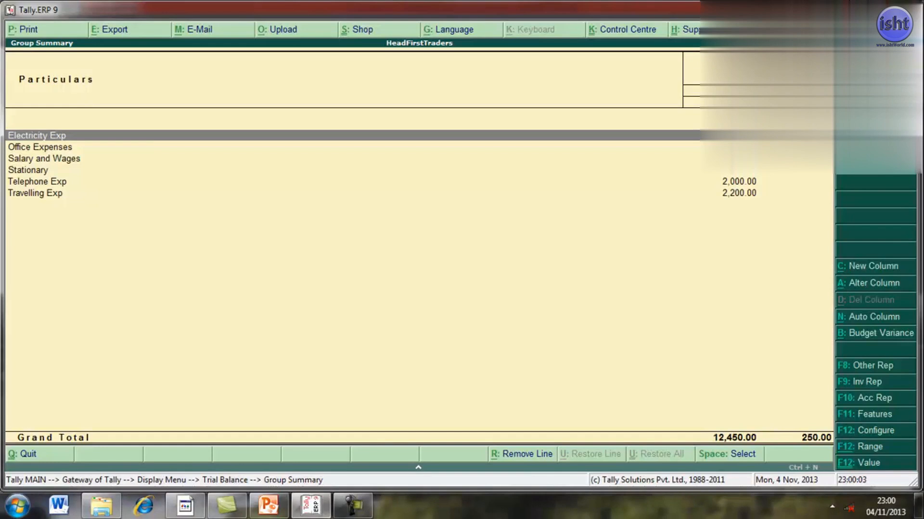
Set the group summary's period from 1-4-2010 to 30-6-2010
{"action": "key", "text": "alt+F2"}
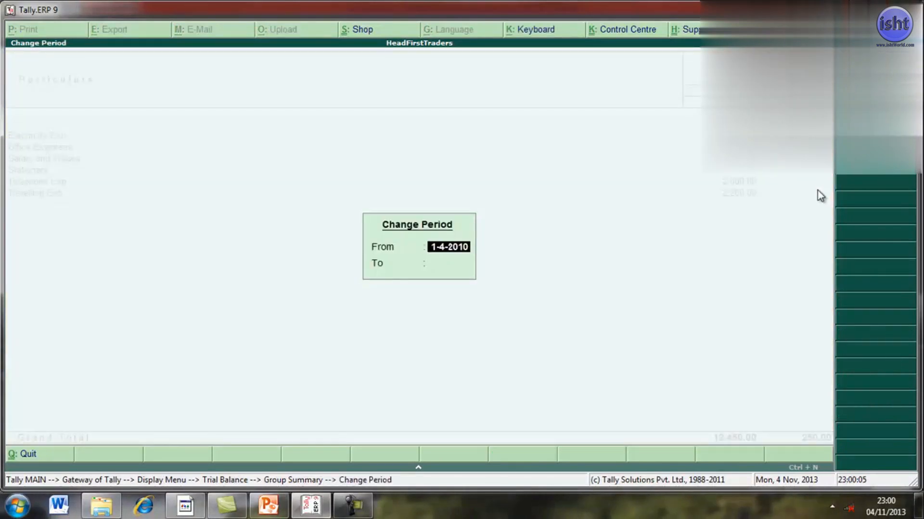
{"action": "key", "text": "Return"}
{"action": "type", "text": "30-6-2010"}
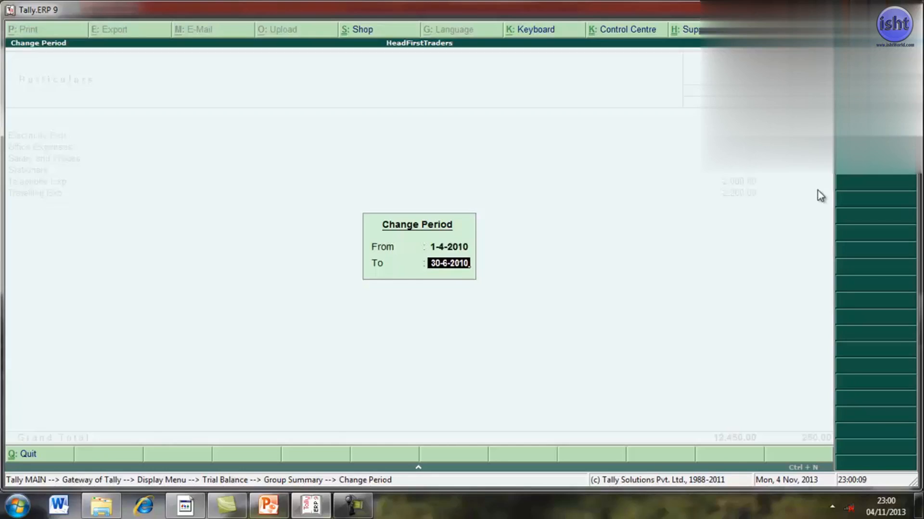
{"action": "key", "text": "Return"}
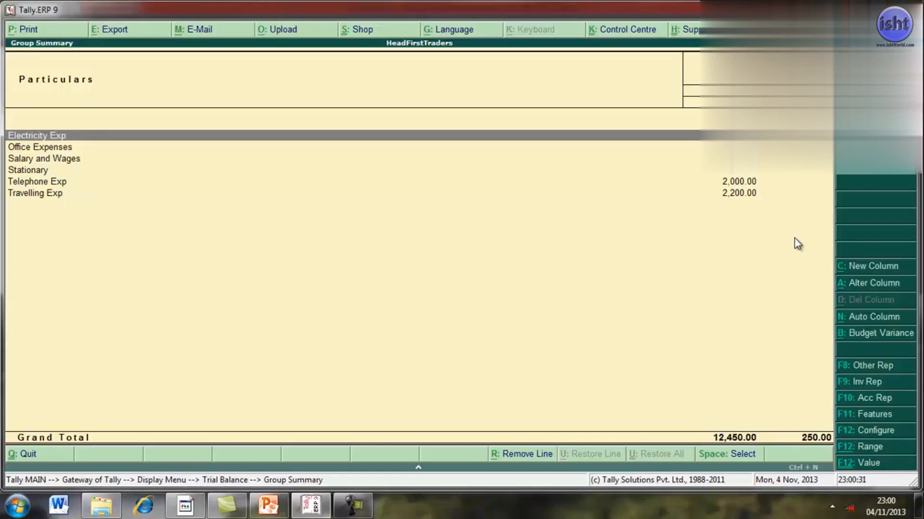
Add a column showing First Qr Budget values for Indirect Expenses from 1-4-2010 to 30-6-2010, without variance
{"action": "left_click", "coordinate": [868, 267]}
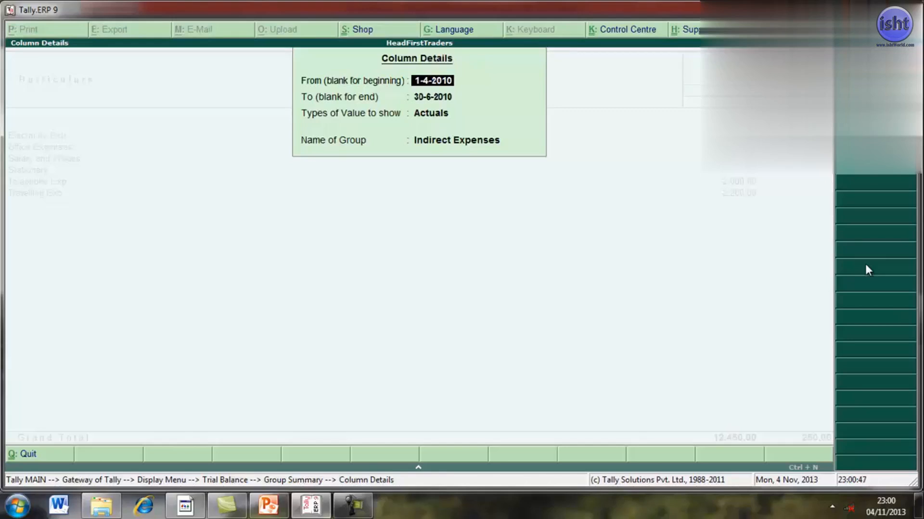
{"action": "key", "text": "Return"}
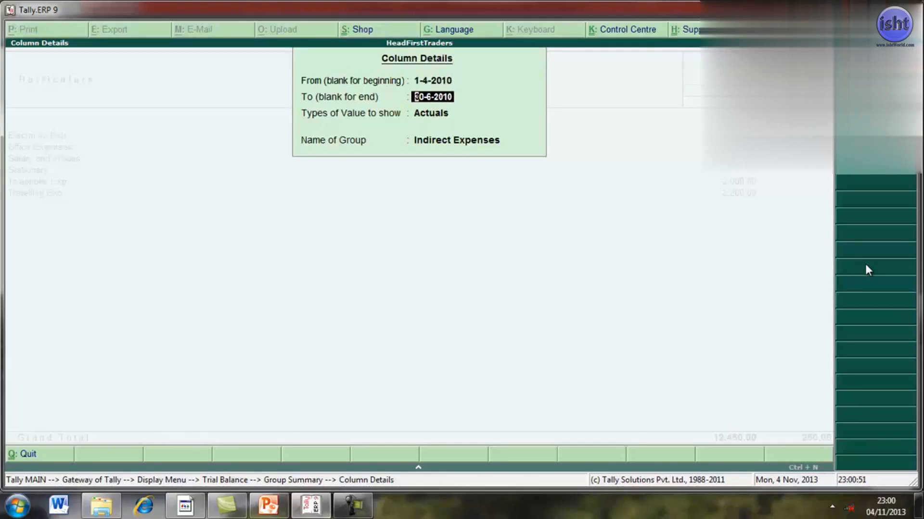
{"action": "key", "text": "Return"}
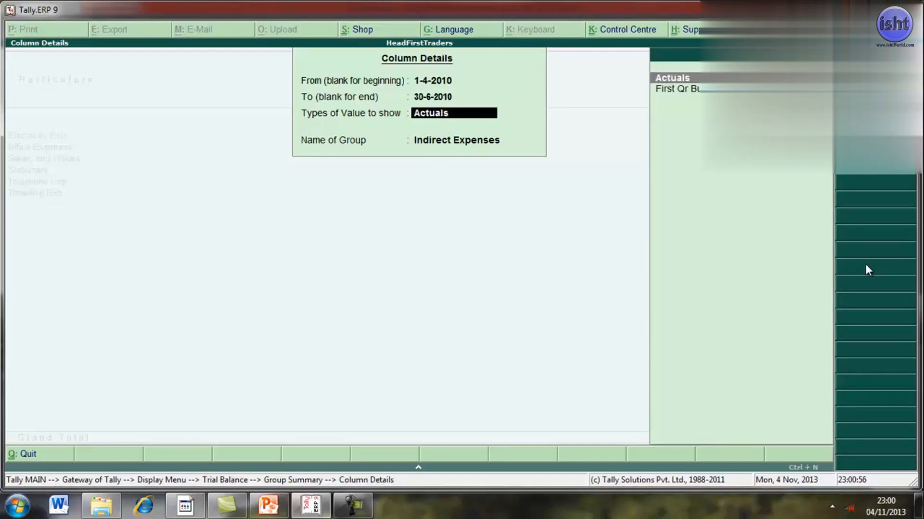
{"action": "key", "text": "Down"}
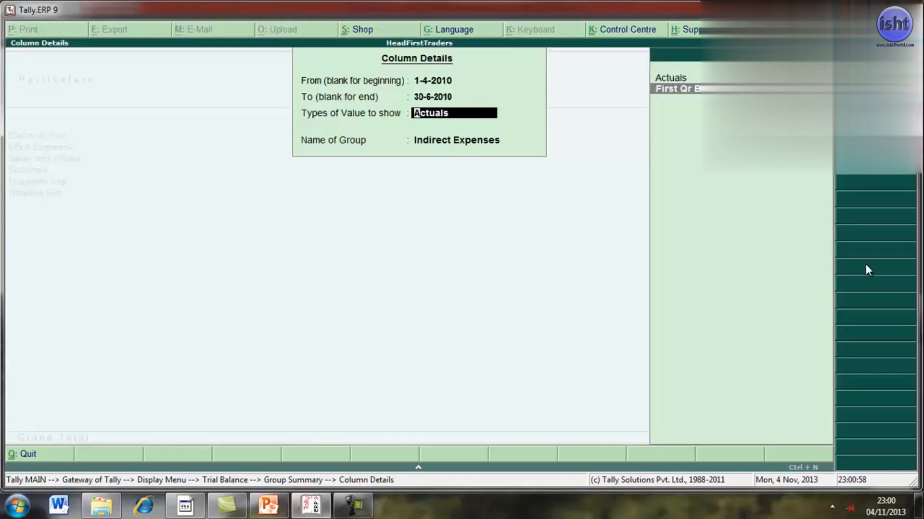
{"action": "key", "text": "Return"}
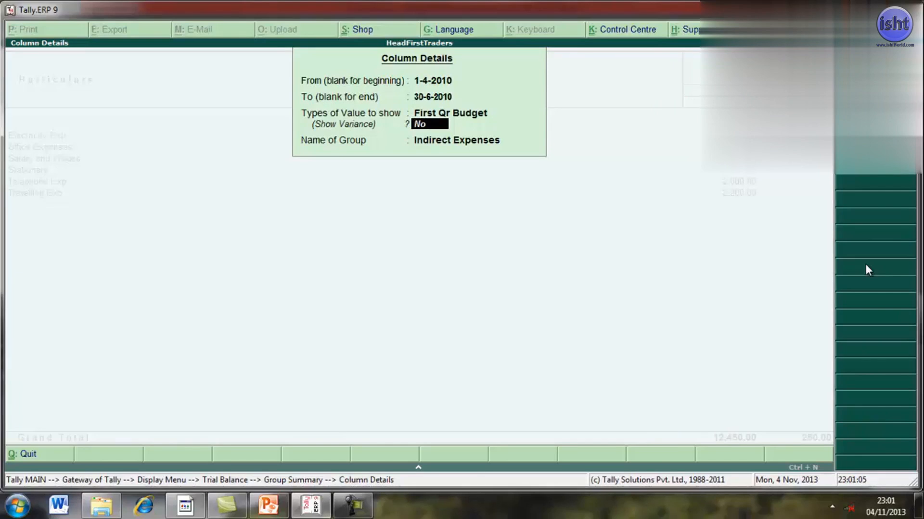
{"action": "key", "text": "Return"}
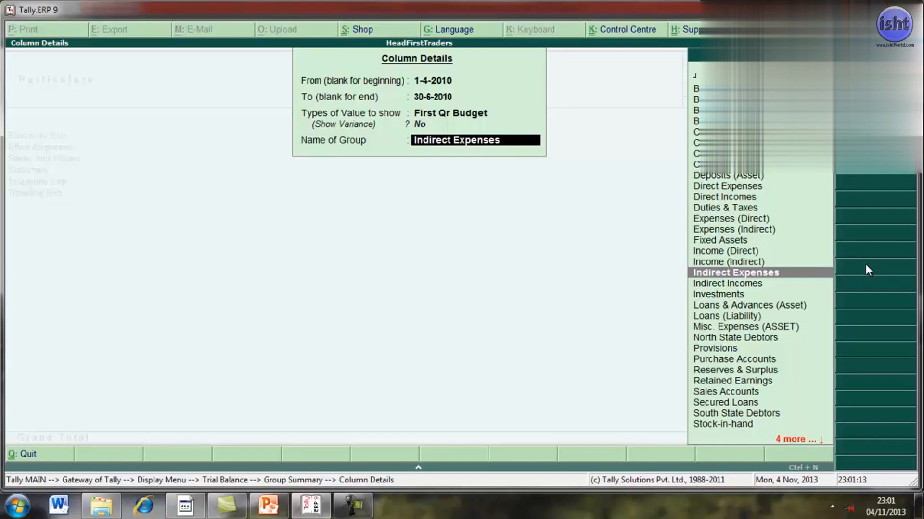
{"action": "key", "text": "Return"}
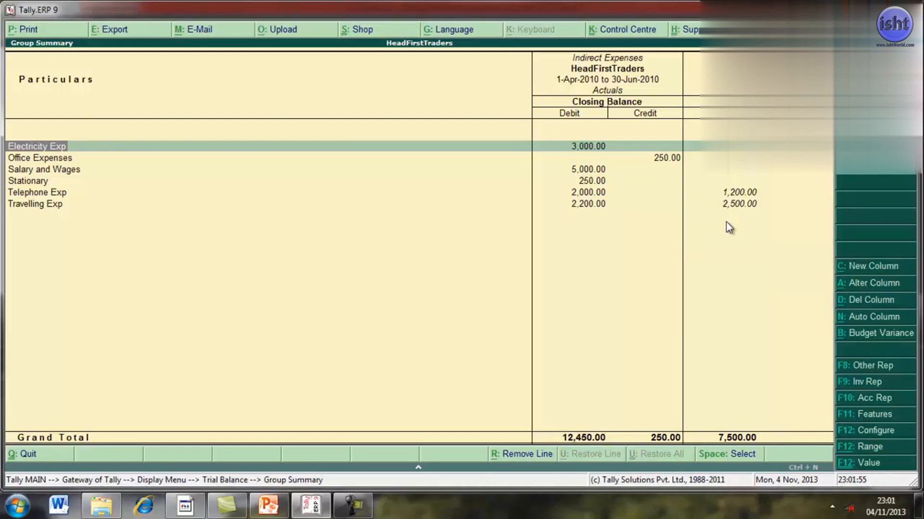
Add another First Qr Budget column for Indirect Expenses over the same period with Show Variance set to Yes
{"action": "left_click", "coordinate": [852, 265]}
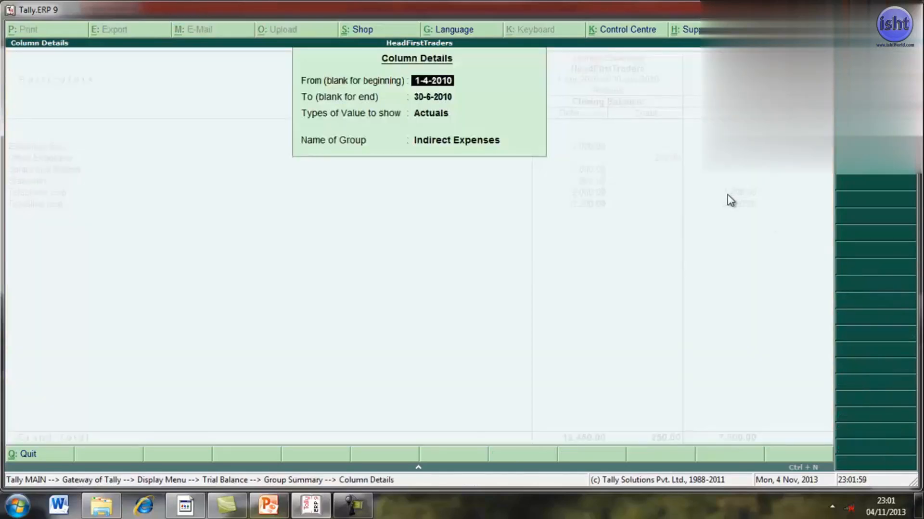
{"action": "key", "text": "Return"}
{"action": "key", "text": "Return"}
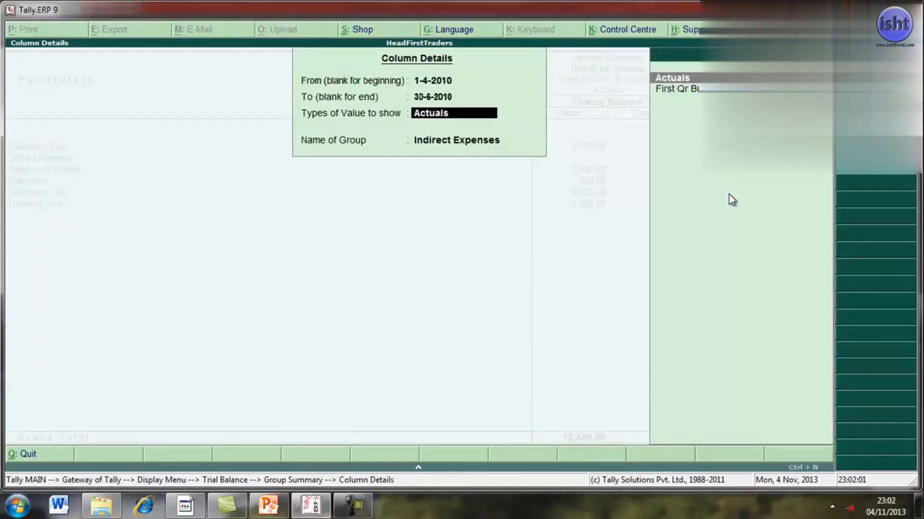
{"action": "key", "text": "Down"}
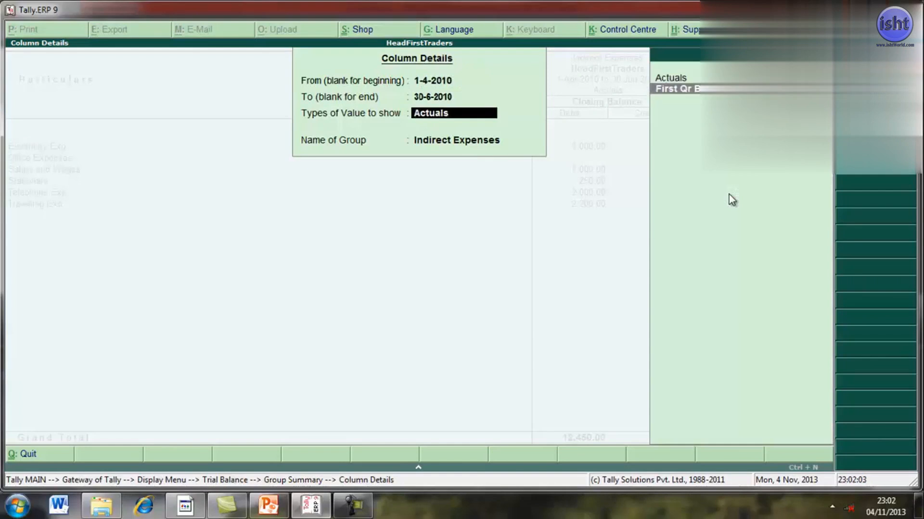
{"action": "key", "text": "Return"}
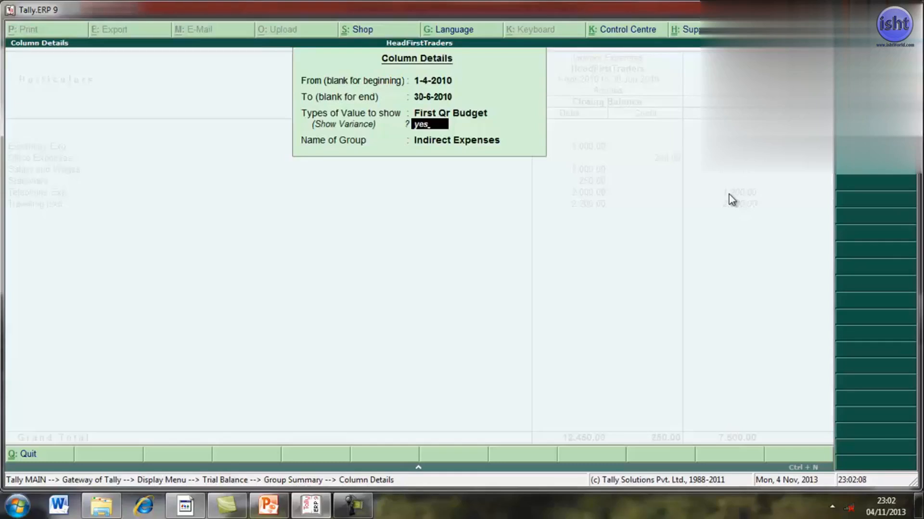
{"action": "key", "text": "Return"}
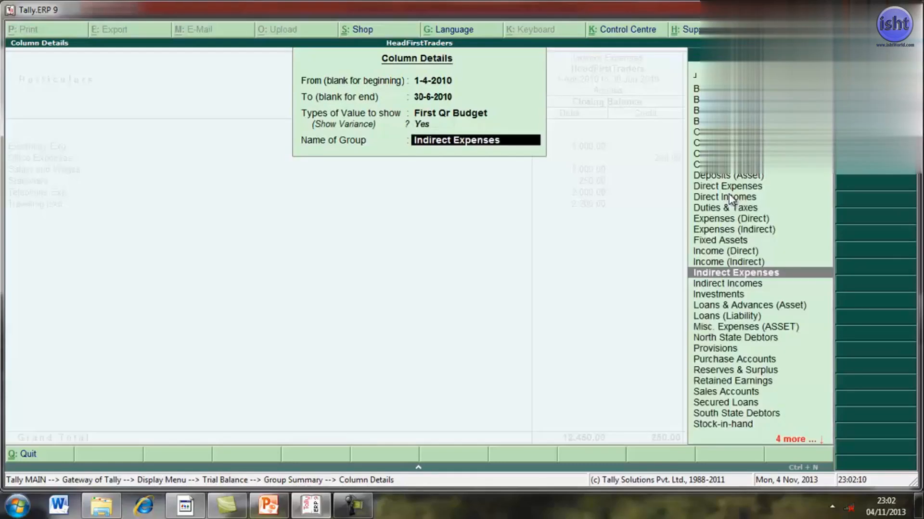
{"action": "key", "text": "Return"}
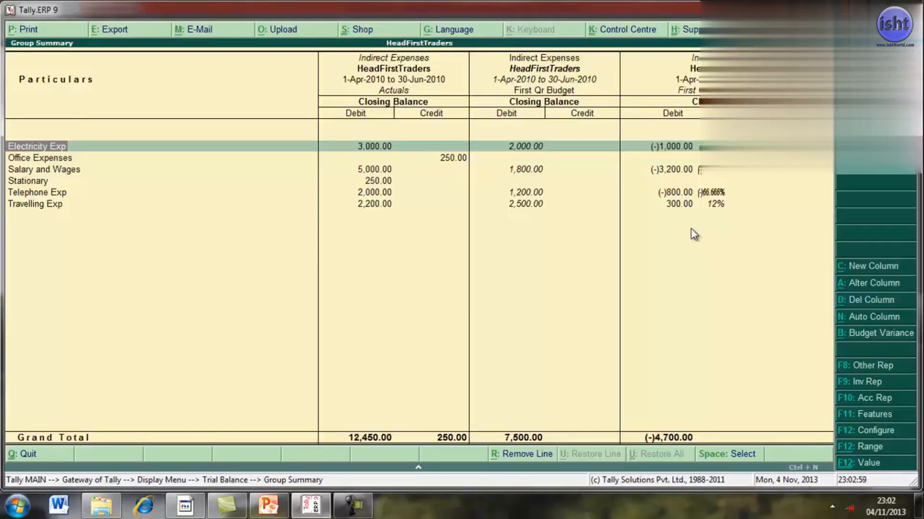
Close the Indirect Expenses summary and the Trial Balance, returning to the Display Menu
{"action": "key", "text": "Escape"}
{"action": "key", "text": "Escape"}
{"action": "key", "text": "Escape"}
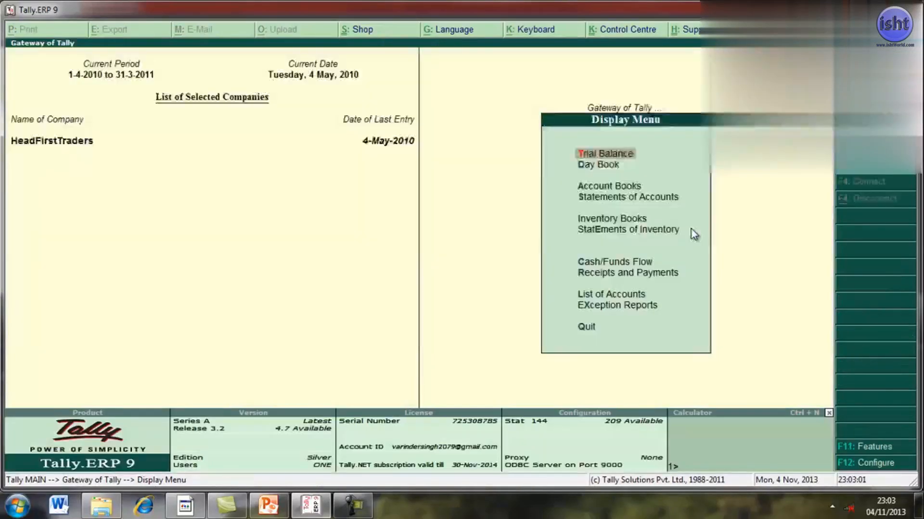